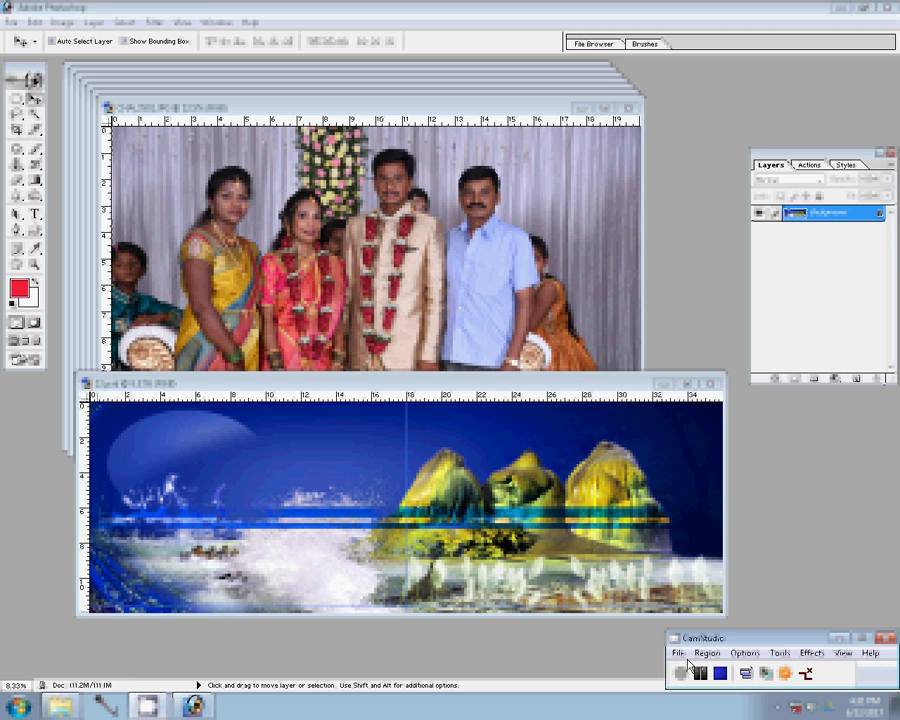
Step: Shrink the group photo's document width in Image Size
click(62, 22)
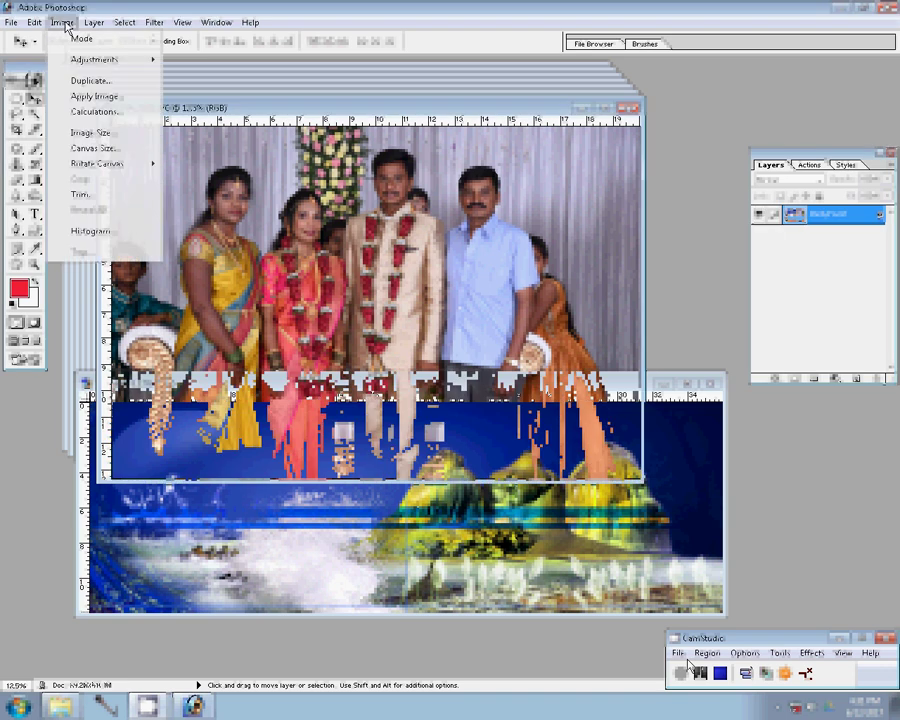
click(105, 133)
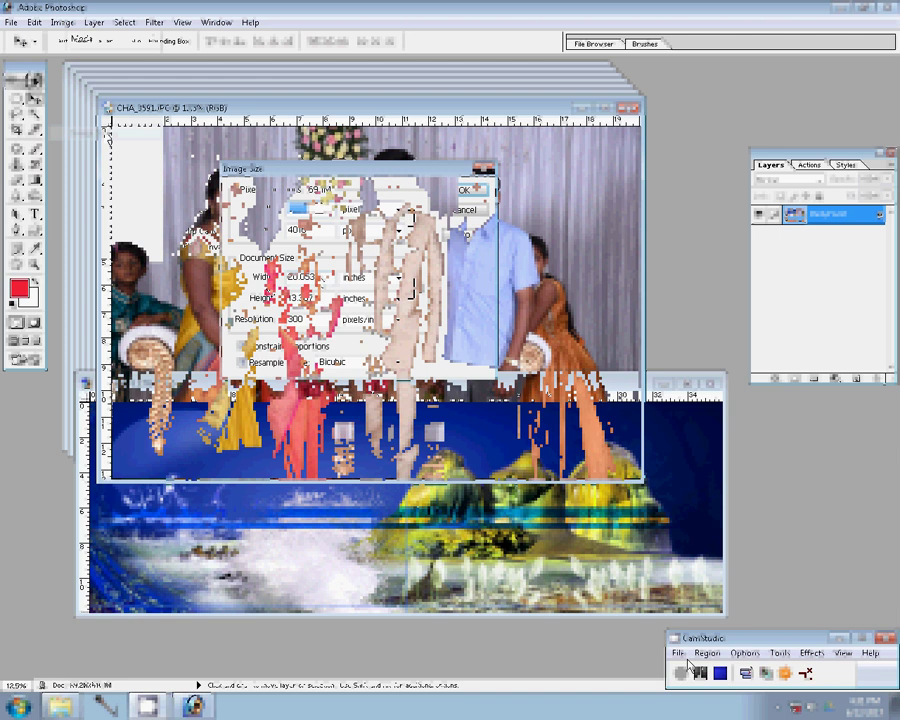
click(262, 281)
key(Escape)
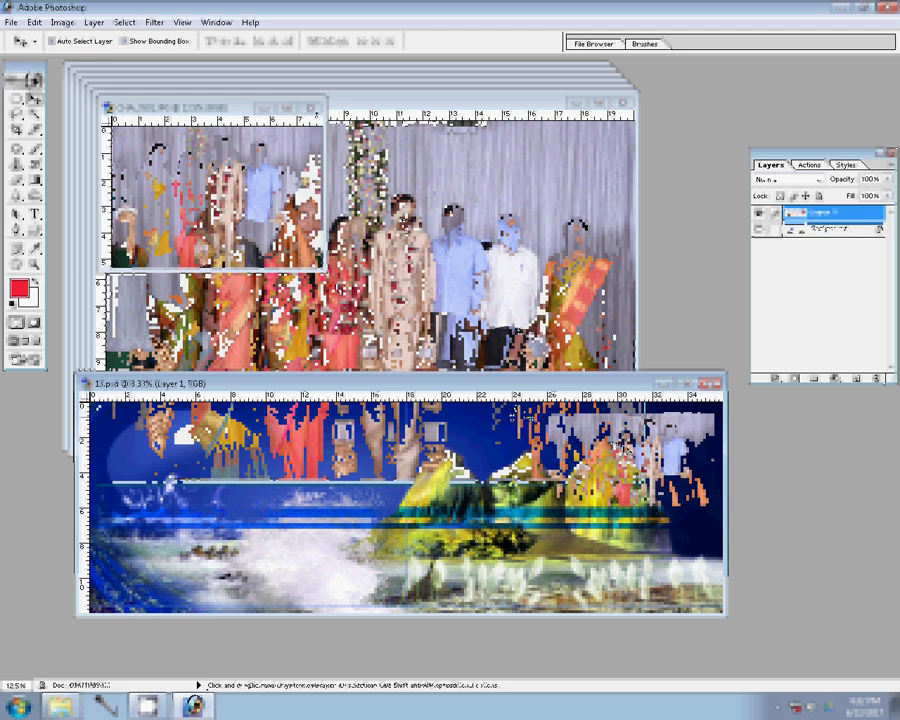
Step: Close the source photo without saving its changes
click(312, 108)
click(312, 108)
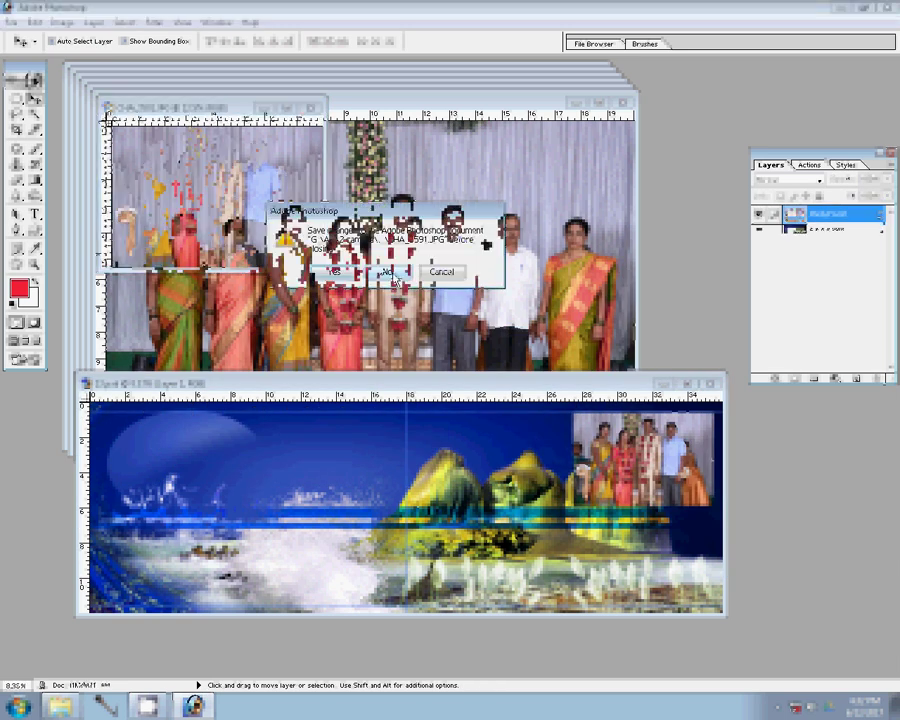
click(392, 270)
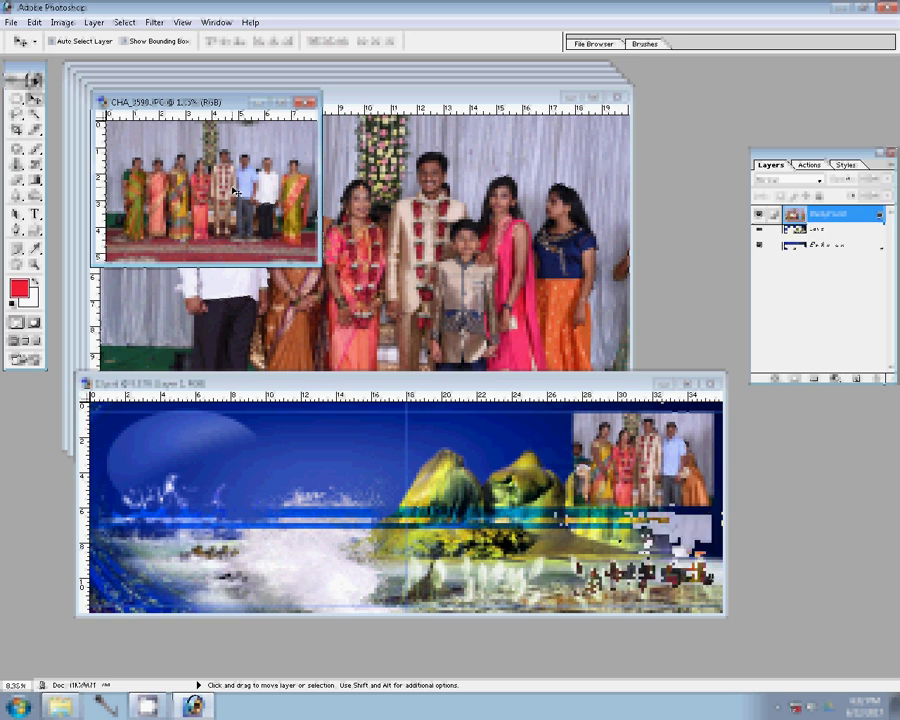
Step: Place a group photo at the banner's bottom-right and close its source unsaved
drag(233, 191, 652, 543)
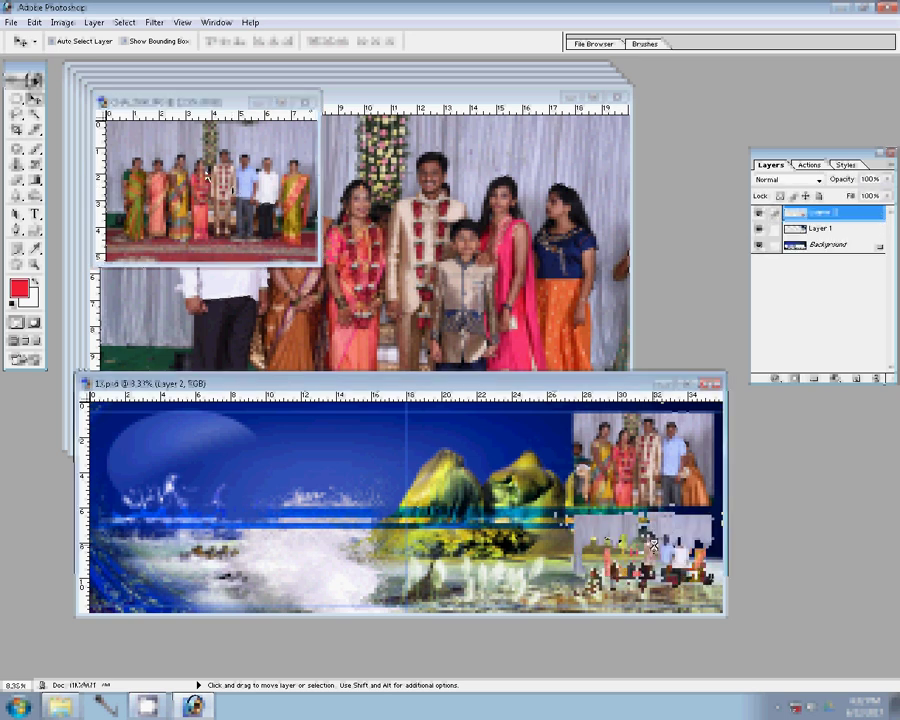
key(ctrl+w)
key(n)
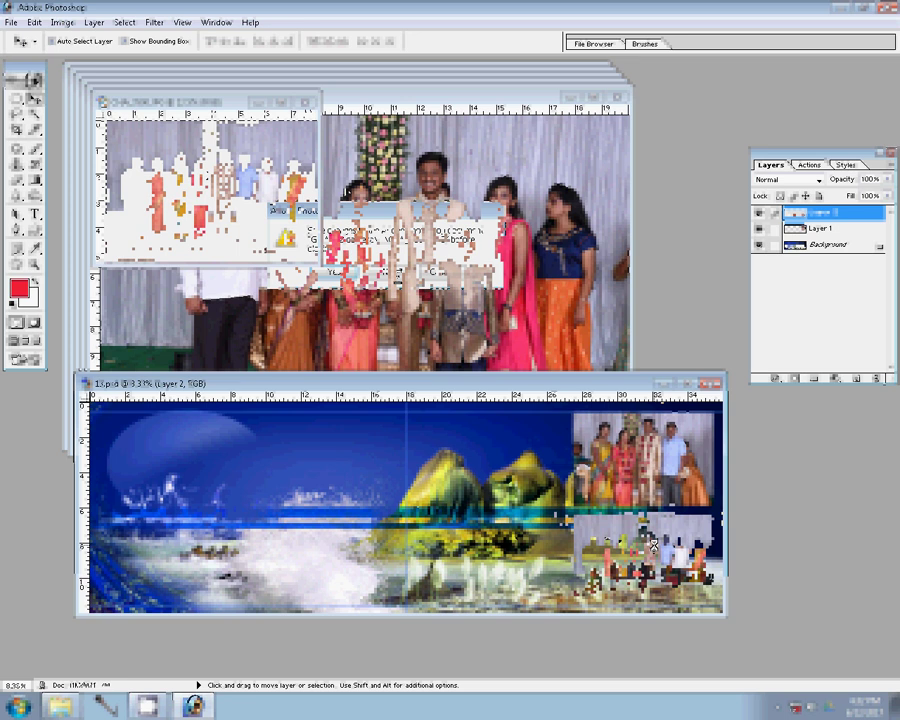
Step: Reduce the next photo's document width in Image Size
key(ctrl+alt+i)
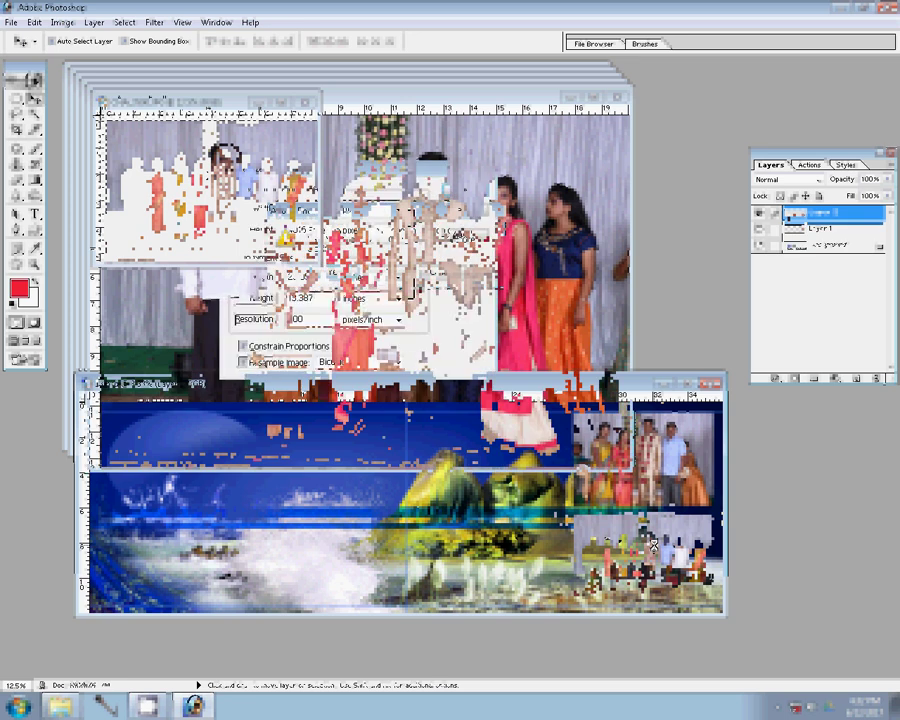
click(318, 276)
drag(260, 286, 262, 290)
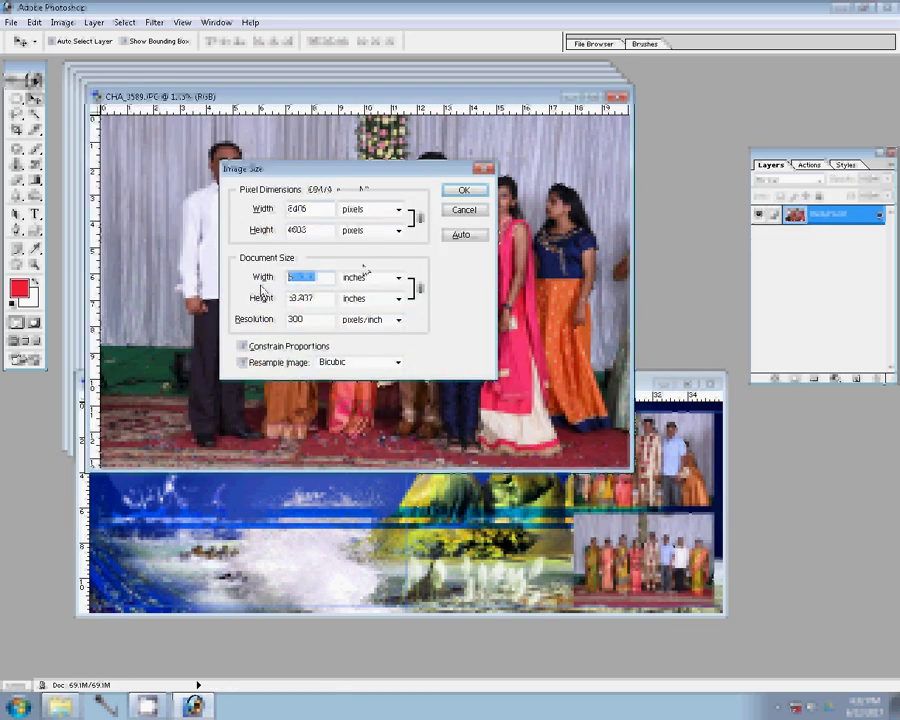
key(Return)
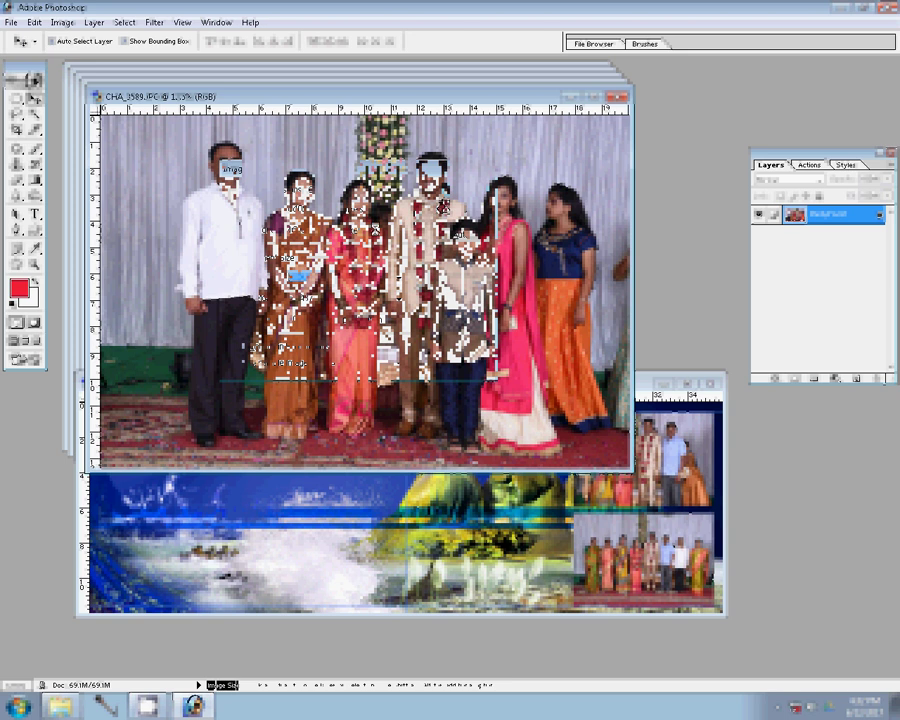
Step: Move the resized photo into the banner's top row and close its source unsaved
mouse_move(264, 161)
mouse_down()
mouse_move(343, 239)
mouse_move(509, 505)
mouse_move(500, 460)
mouse_up()
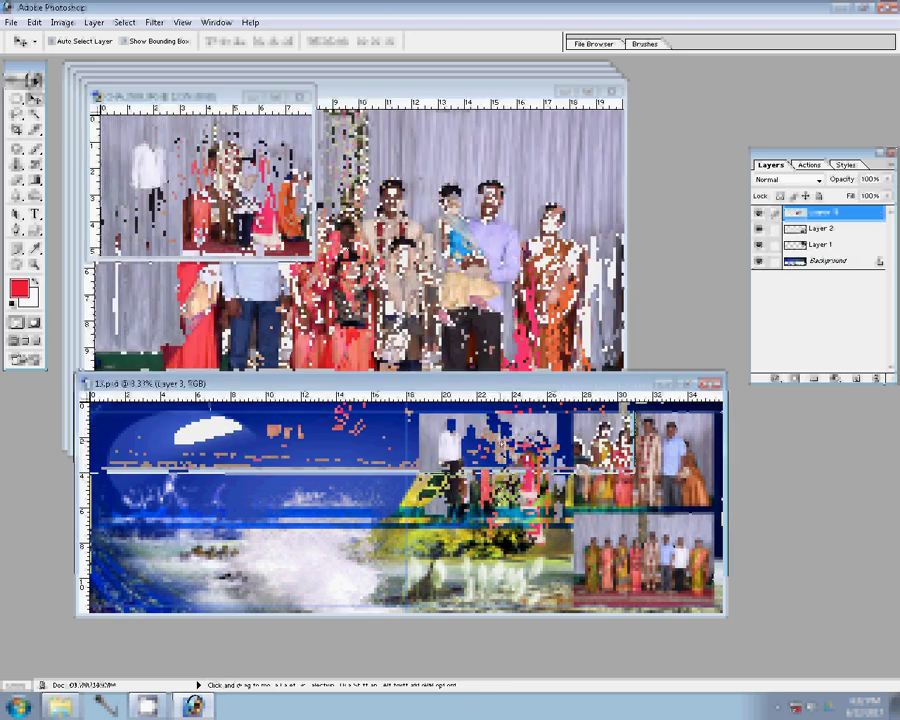
click(229, 216)
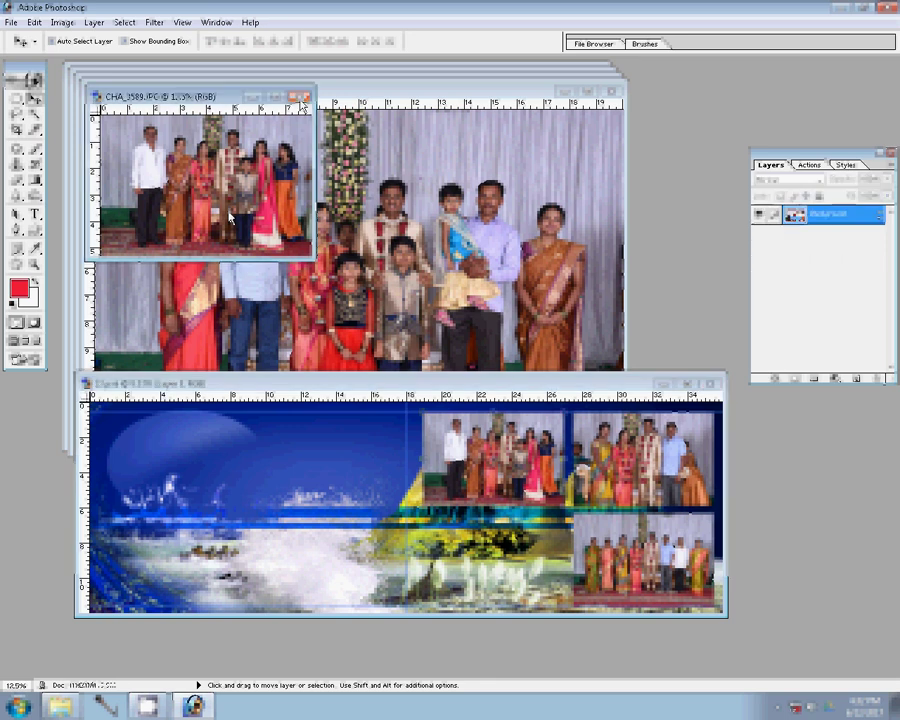
click(299, 96)
click(371, 278)
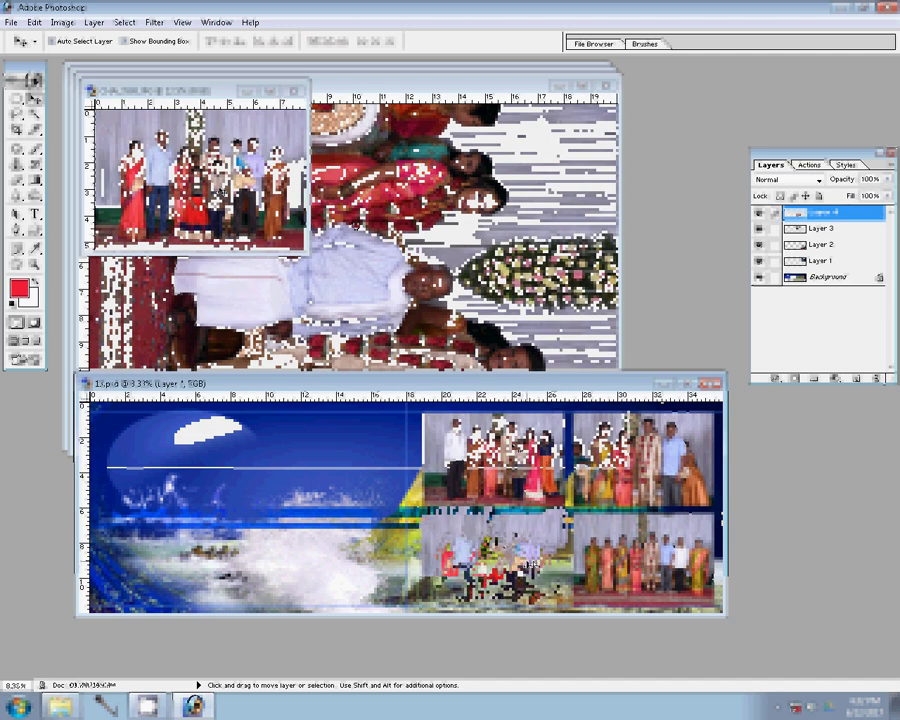
Step: Close the small source photo unsaved and rotate the next photo so people stand upright
click(295, 90)
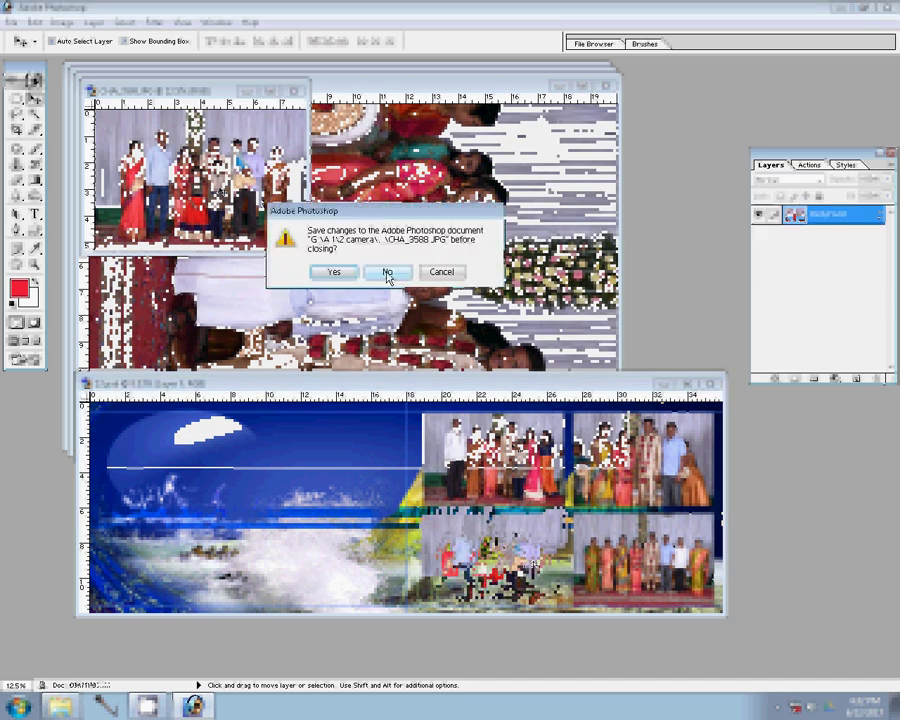
click(388, 274)
click(62, 22)
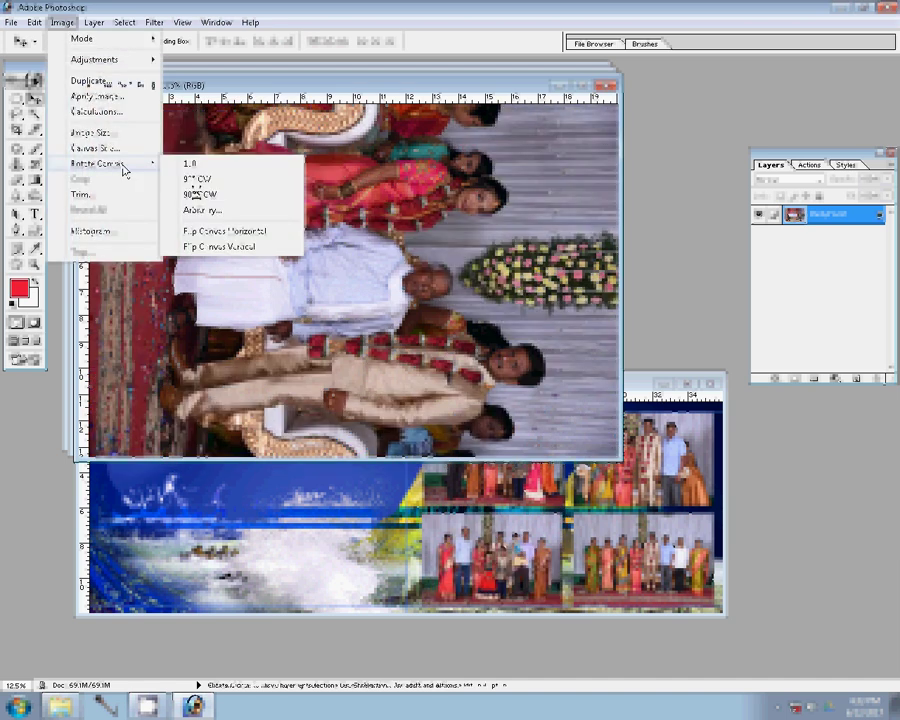
key(Right)
key(Down)
key(Down)
key(Return)
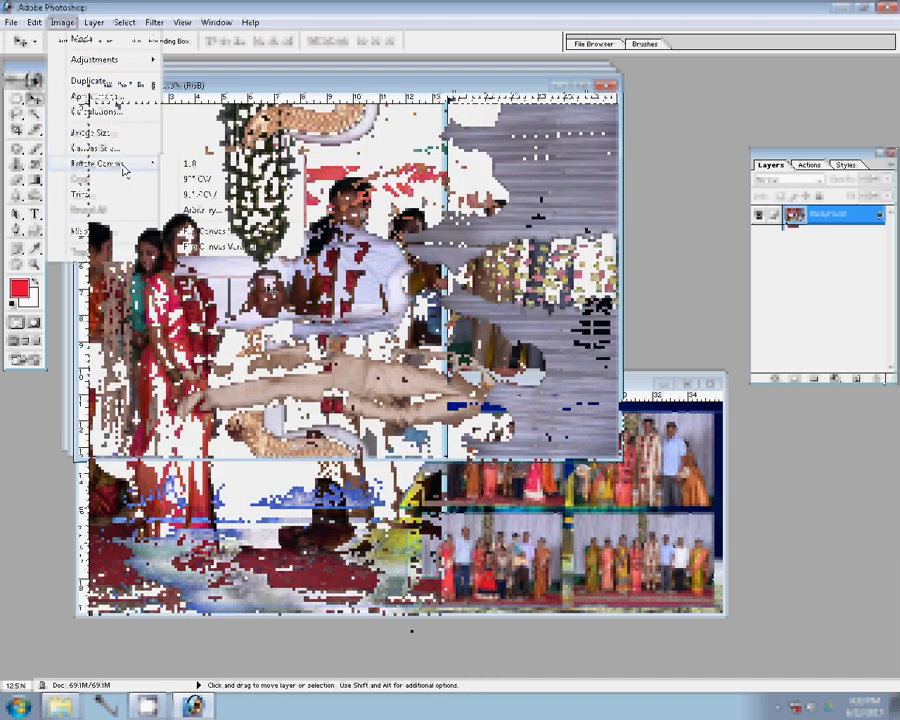
Step: Reduce the rotated photo's document width in Image Size
key(ctrl+alt+i)
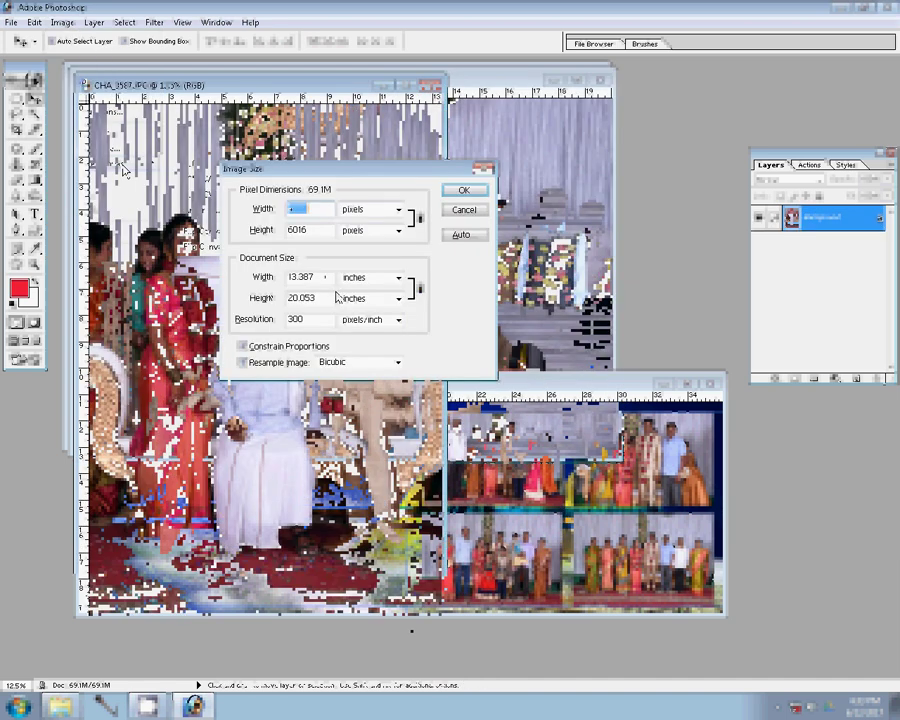
key(Tab)
key(Tab)
key(Return)
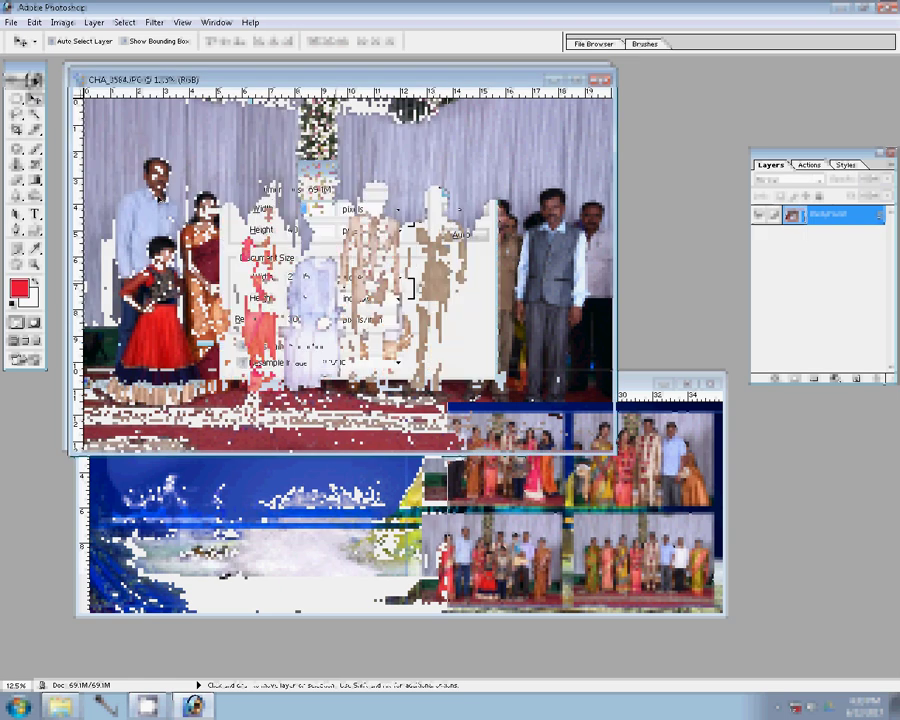
key(ctrl+alt+i)
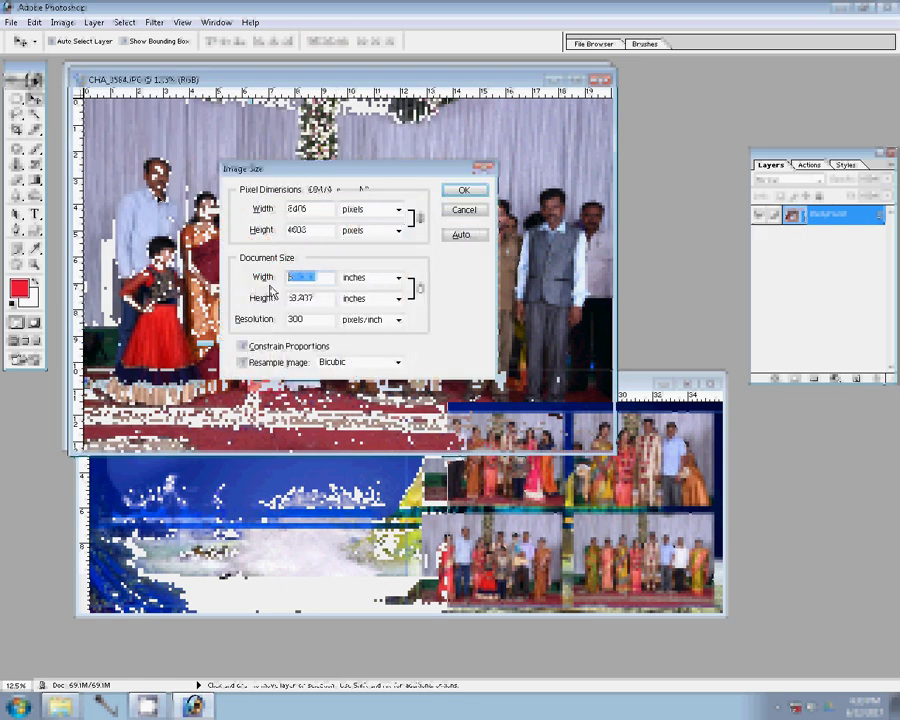
key(Escape)
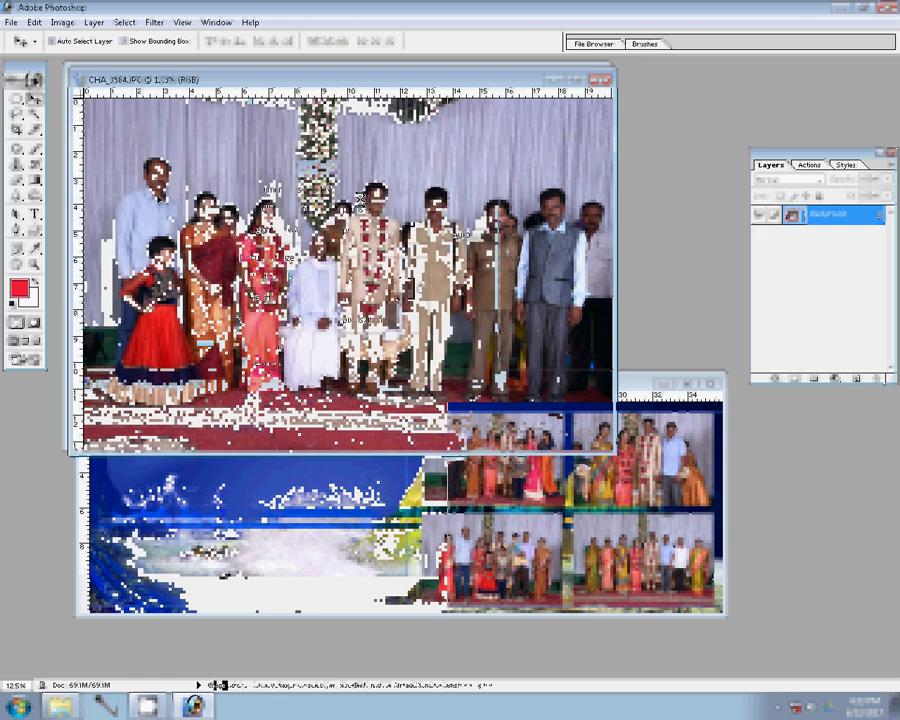
Step: Place the photo at top-left, close CHA_3584.JPG unsaved, and drop the next photo centre
drag(360, 198, 186, 443)
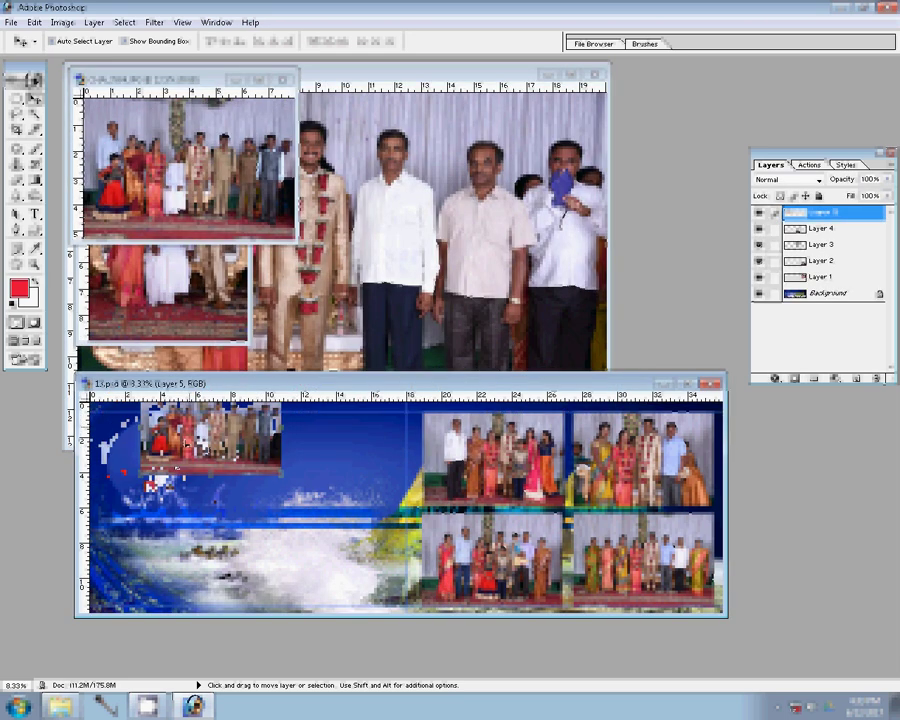
click(285, 78)
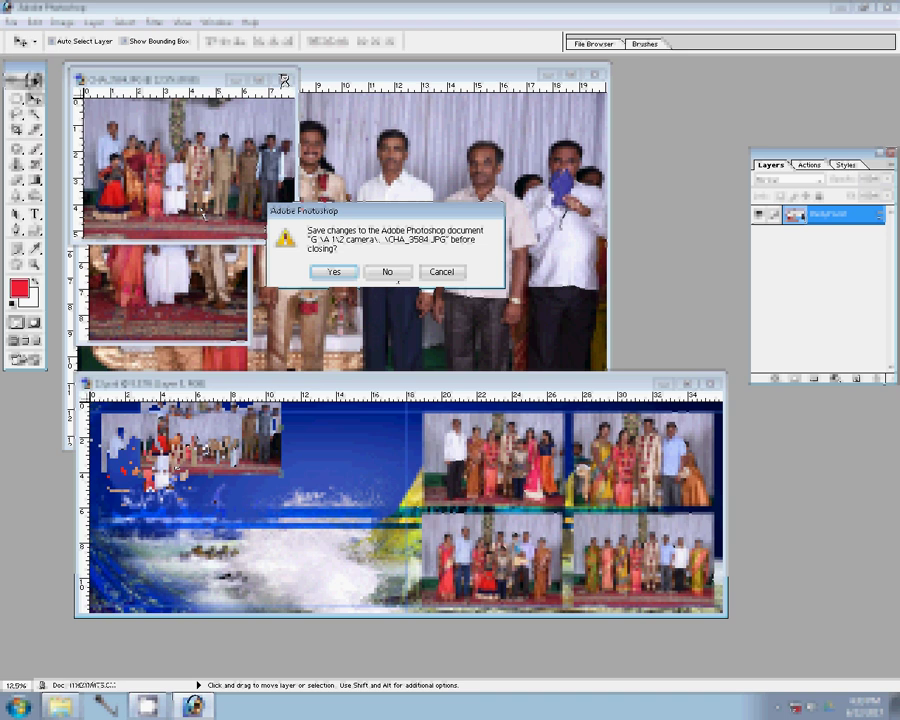
click(387, 271)
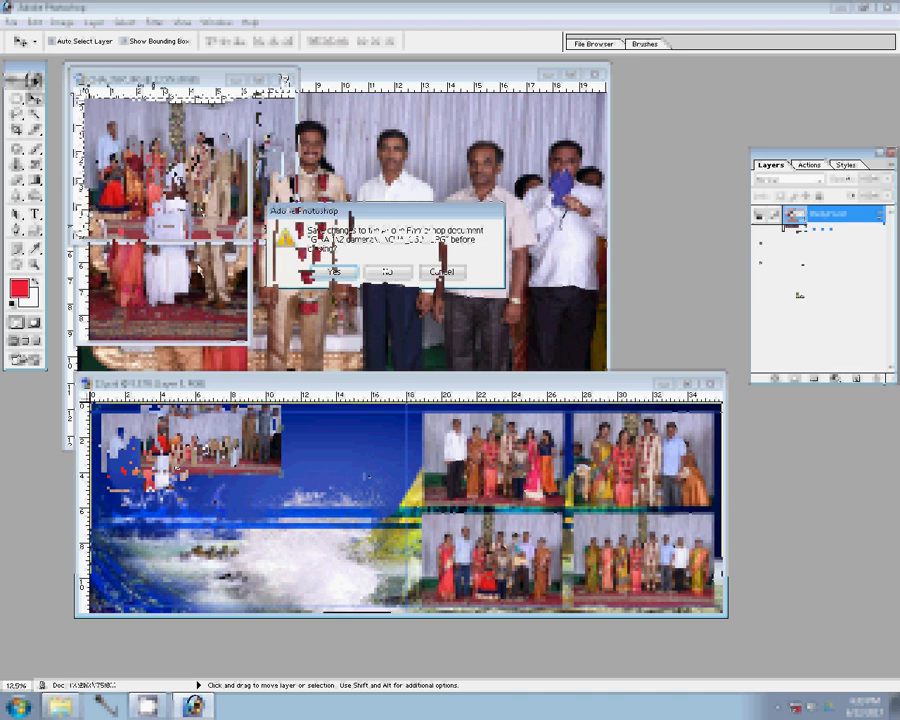
drag(200, 290, 340, 490)
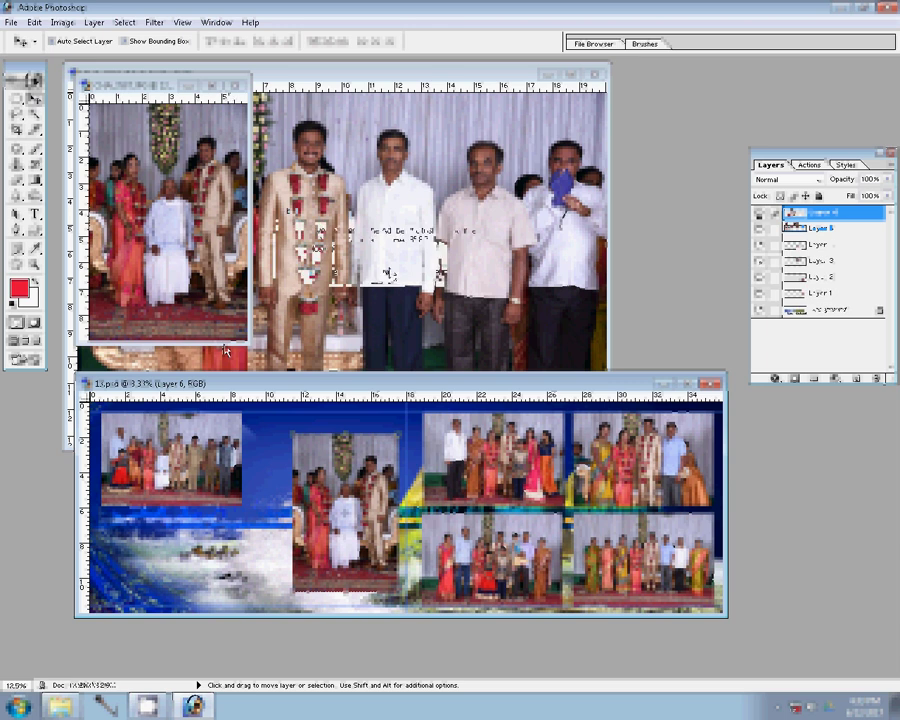
Step: Resize the next photo, then scale the middle Layer 6 photo to 118.5% to fill its column
key(ctrl+alt+i)
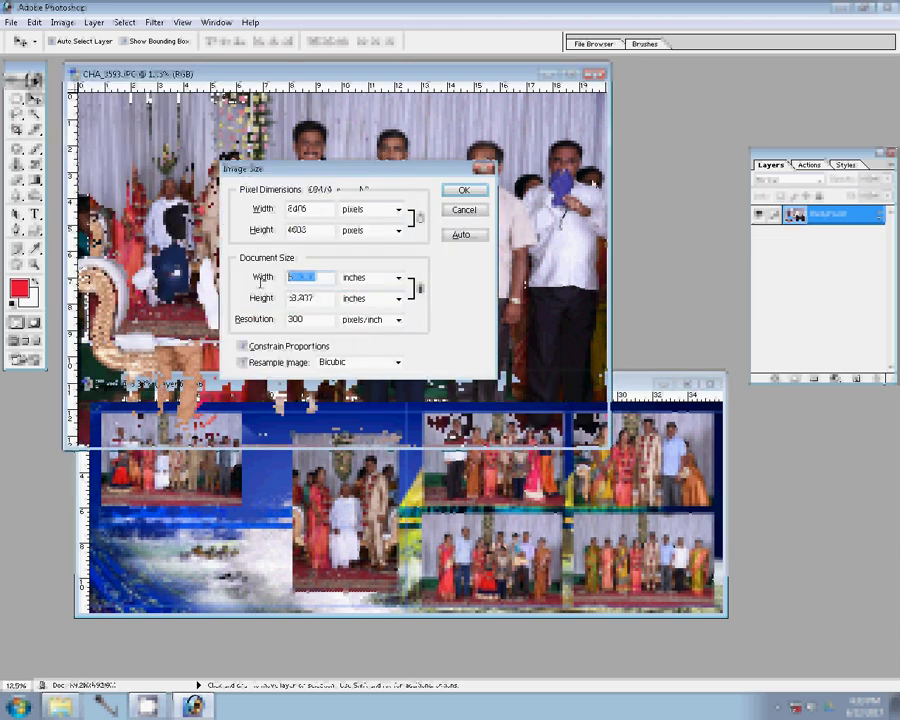
click(463, 189)
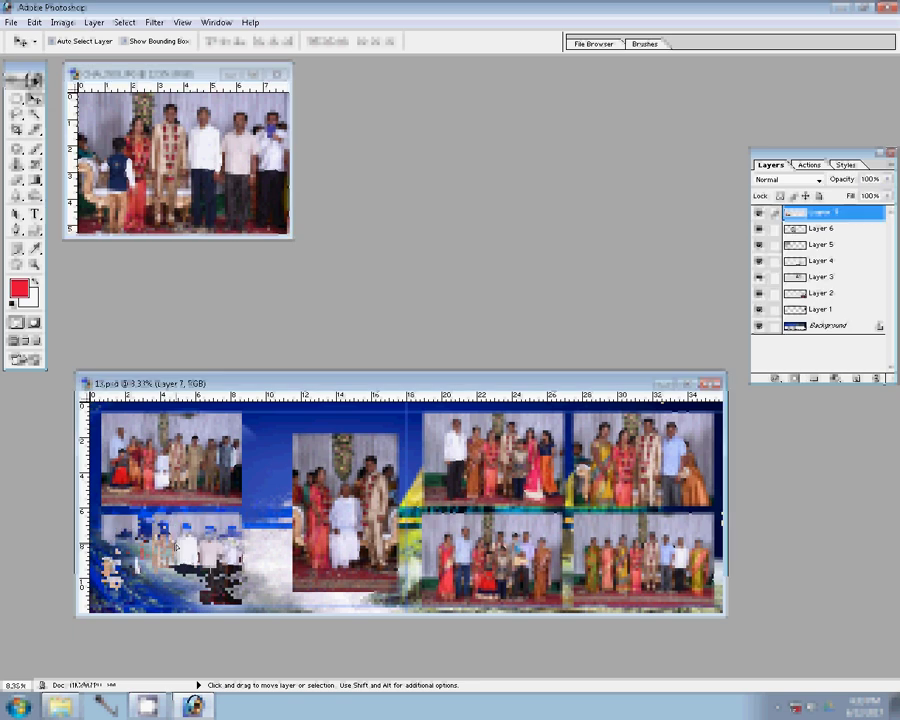
click(385, 432)
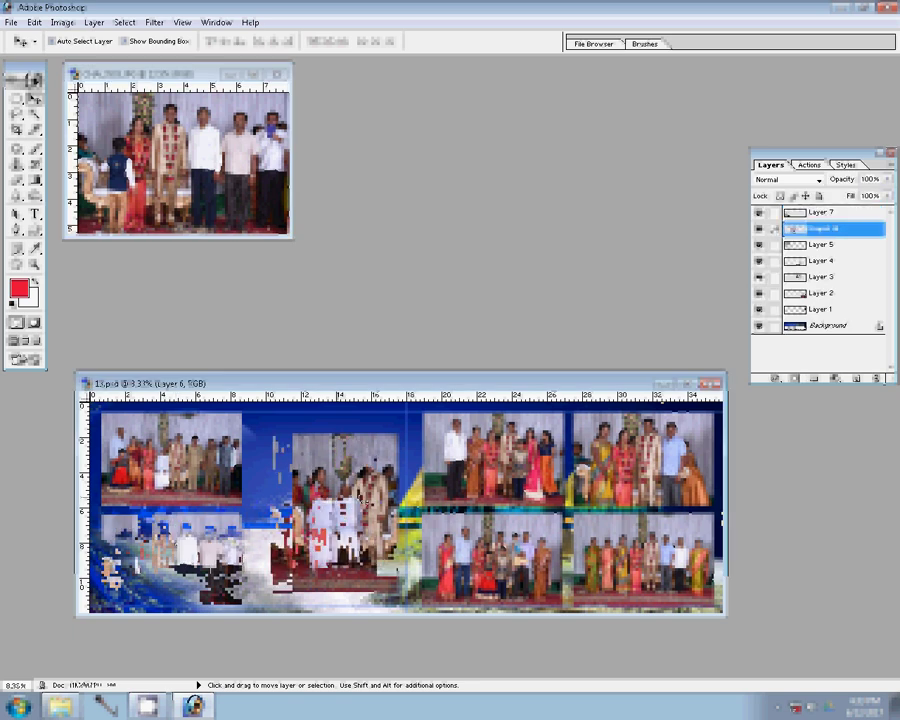
key(ctrl+t)
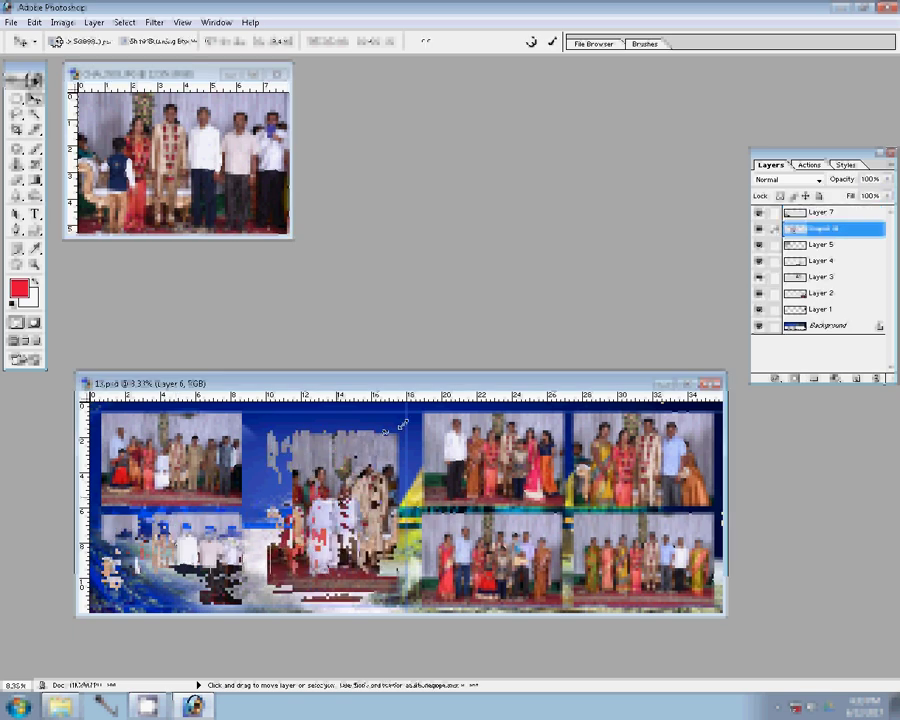
mouse_move(396, 432)
mouse_down()
mouse_move(405, 424)
mouse_move(392, 418)
mouse_up()
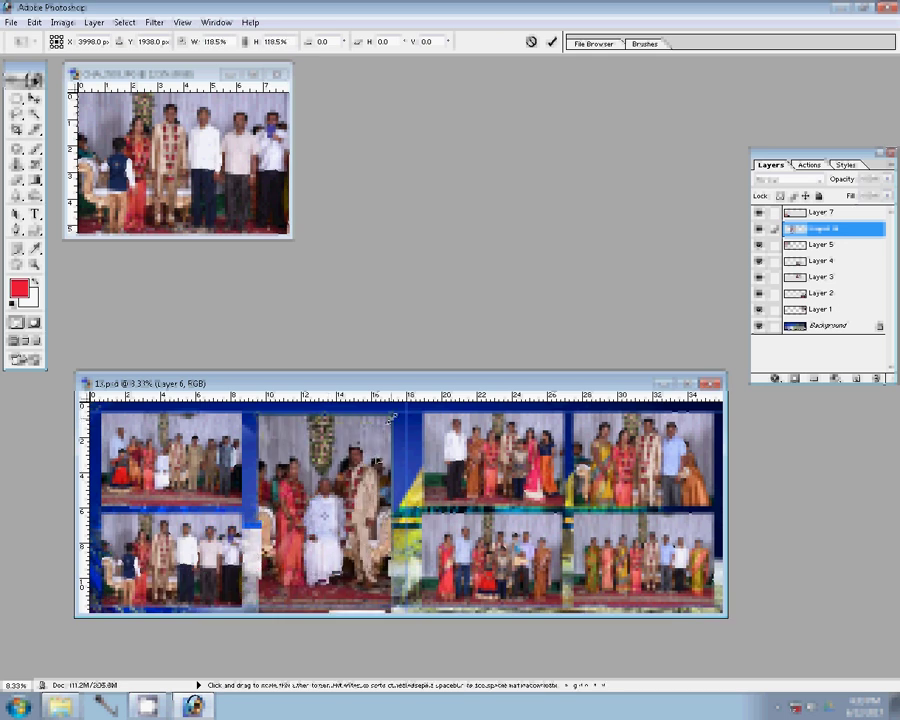
mouse_move(340, 500)
mouse_down()
mouse_move(352, 497)
mouse_move(330, 487)
mouse_up()
click(549, 46)
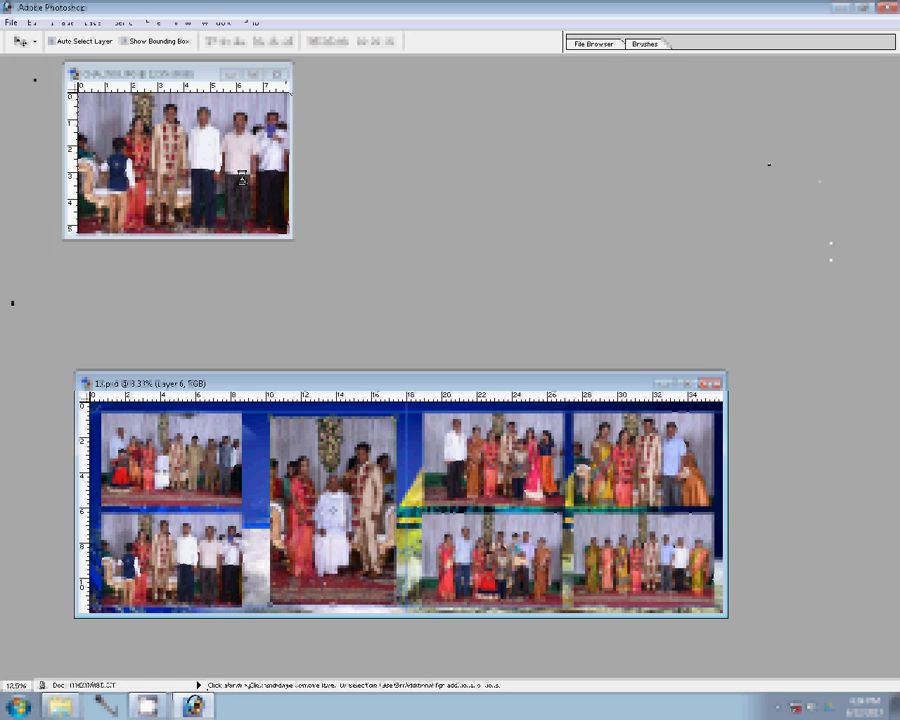
Step: Close CHA_3593.JPG unsaved, play the sharpening action, and make the blue Background visible
click(280, 75)
click(387, 271)
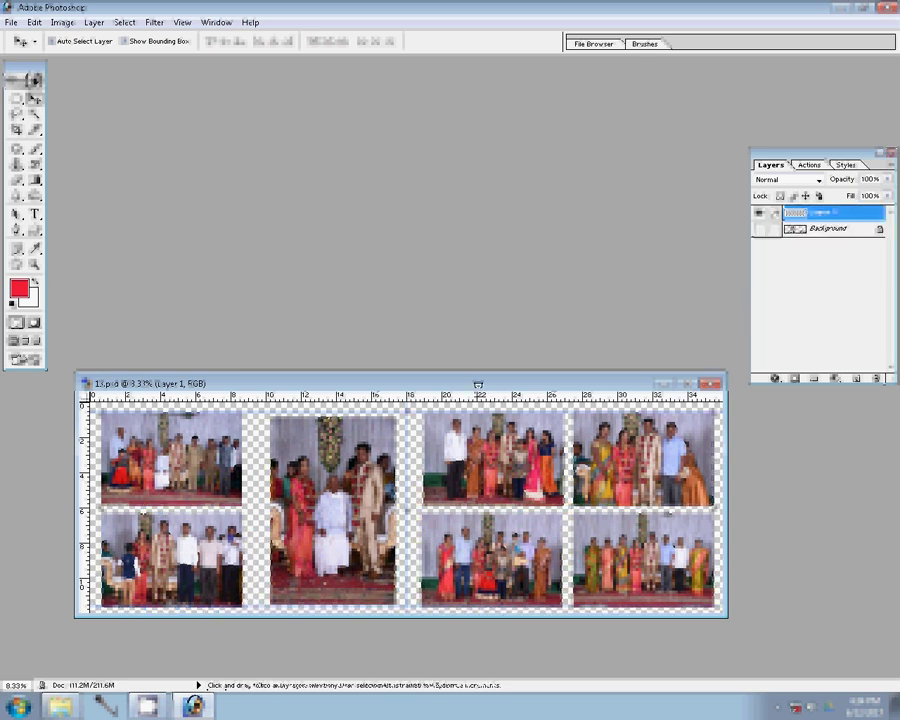
click(809, 165)
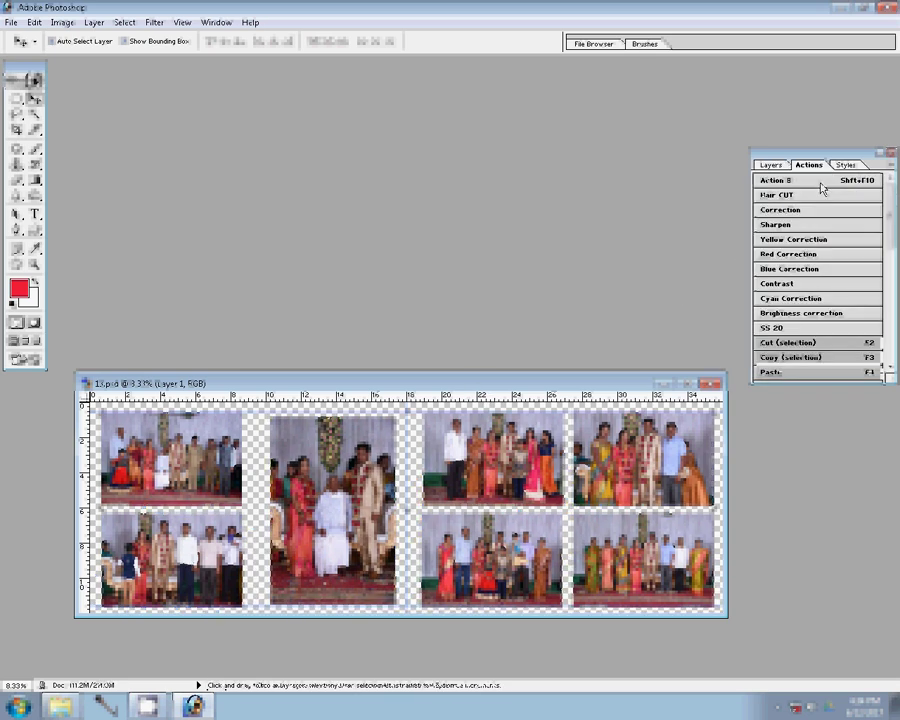
key(shift+F10)
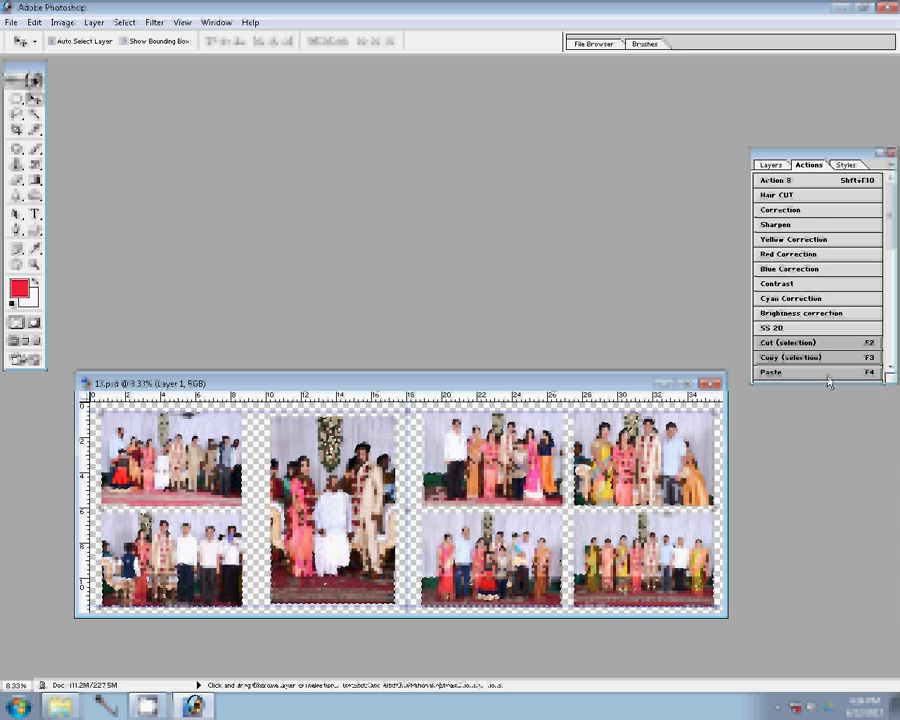
click(770, 164)
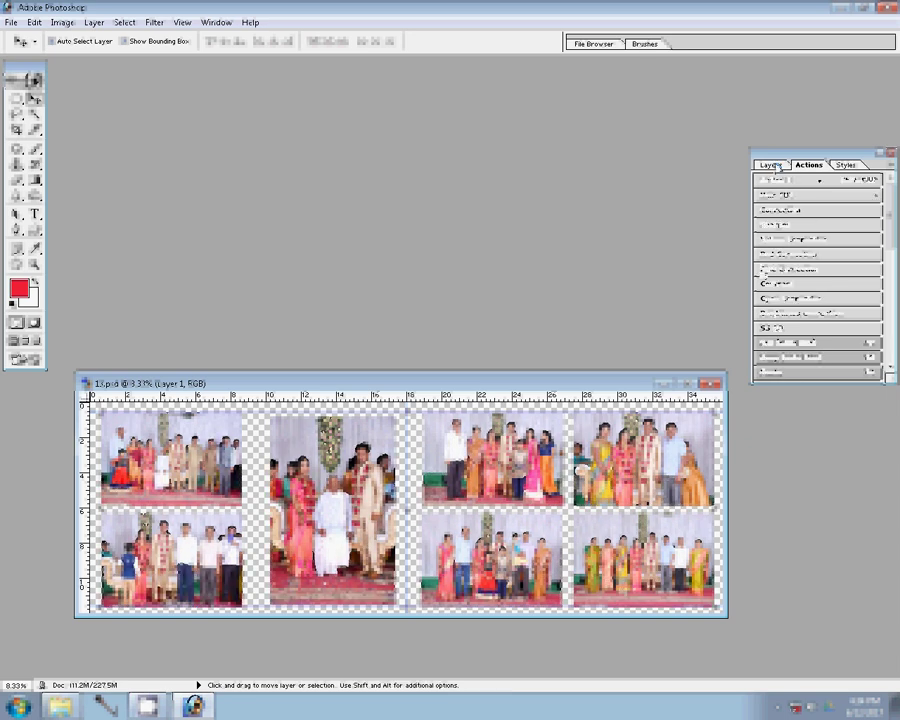
click(775, 262)
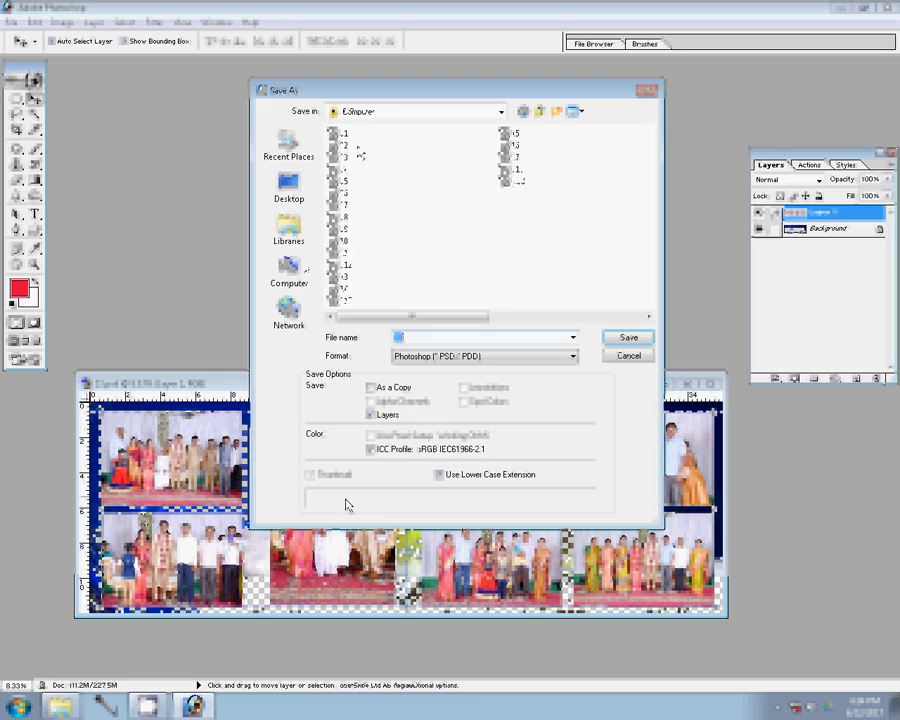
Step: Save the album as Photoshop PSD file '52' in Local Disk (G:) > 00
key(BackSpace)
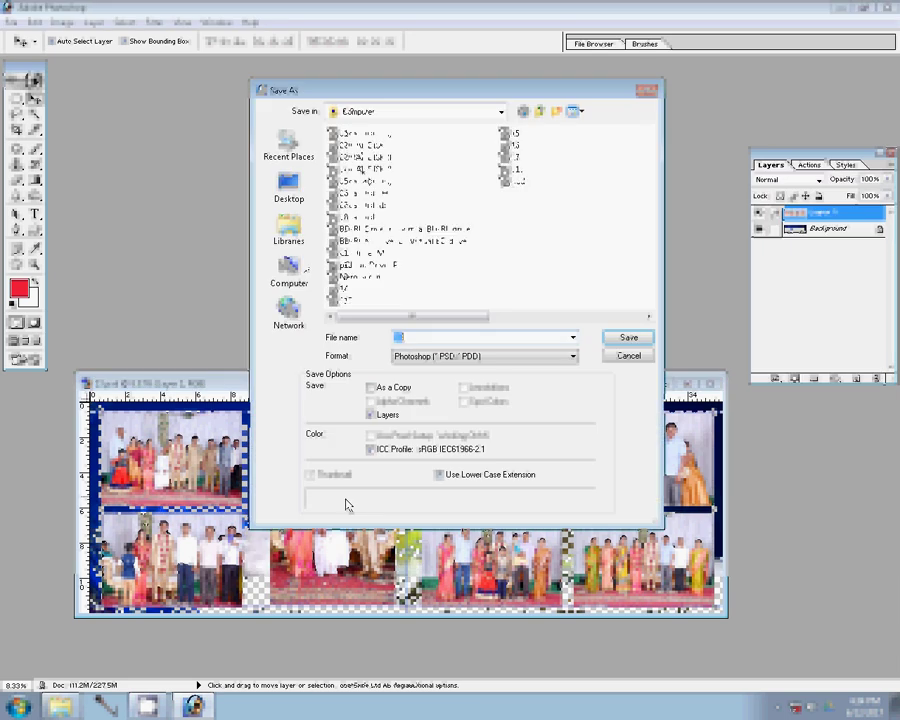
key(BackSpace)
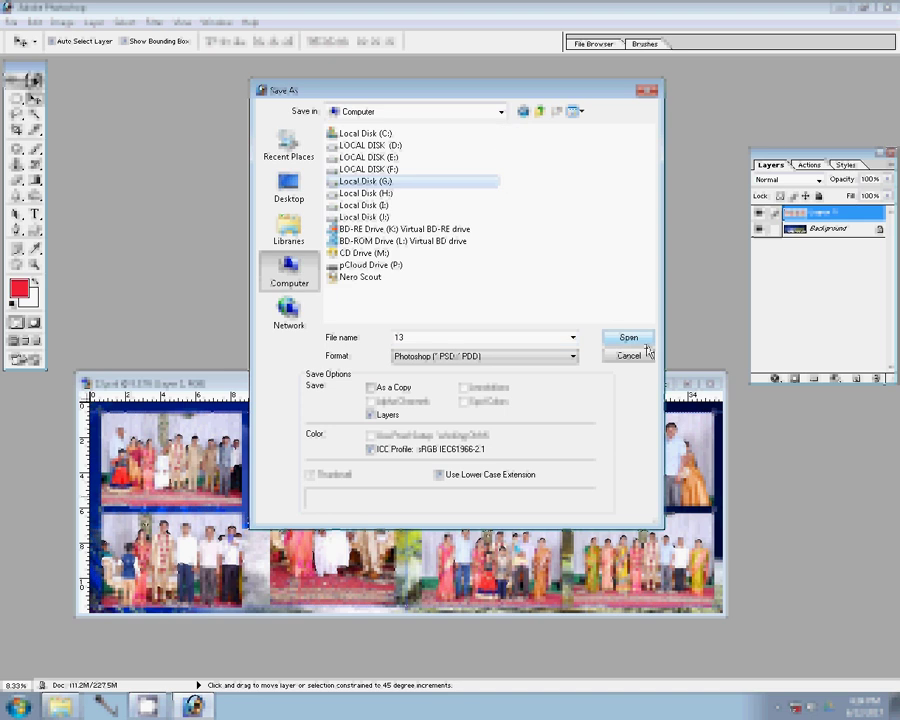
key(Return)
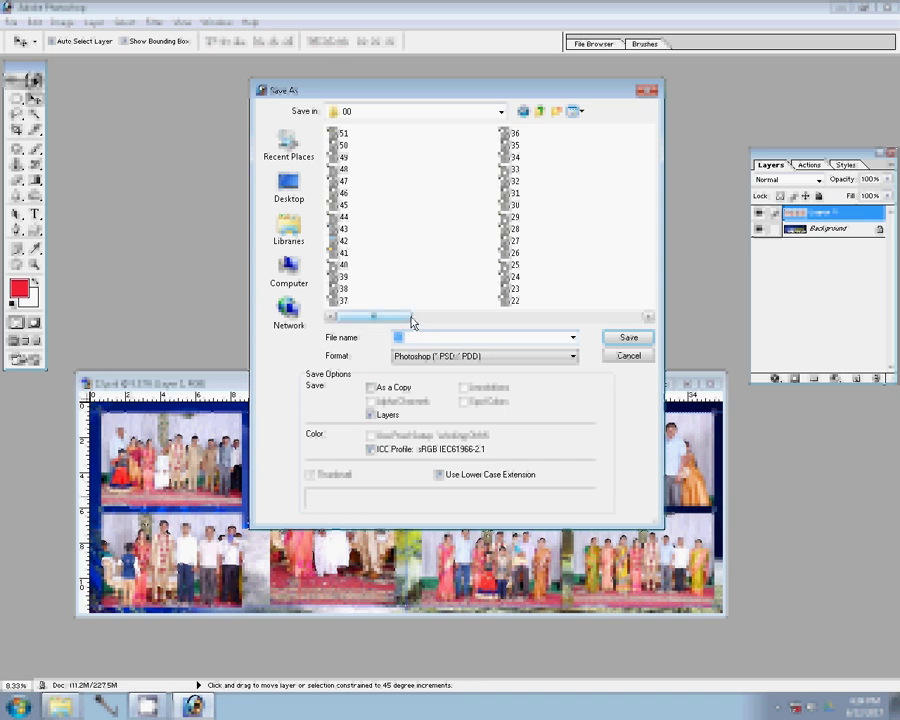
text(5)
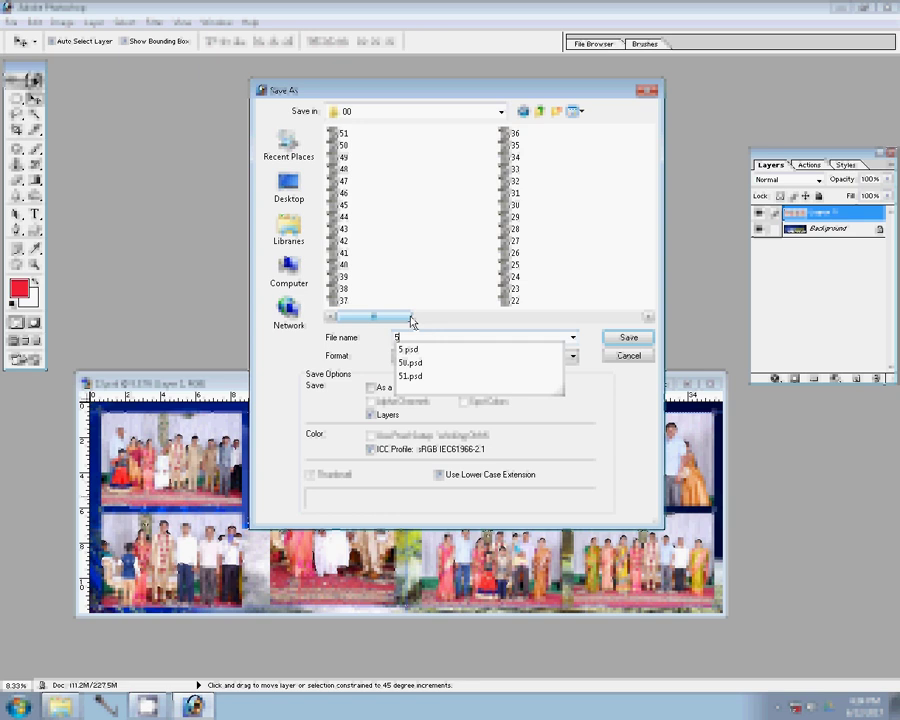
text(2)
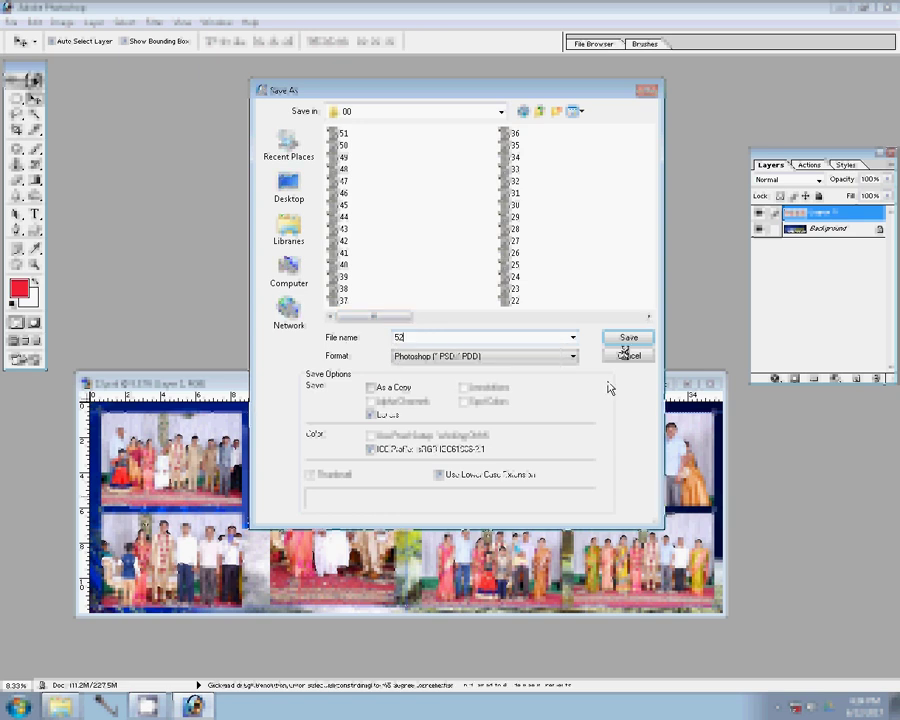
click(625, 340)
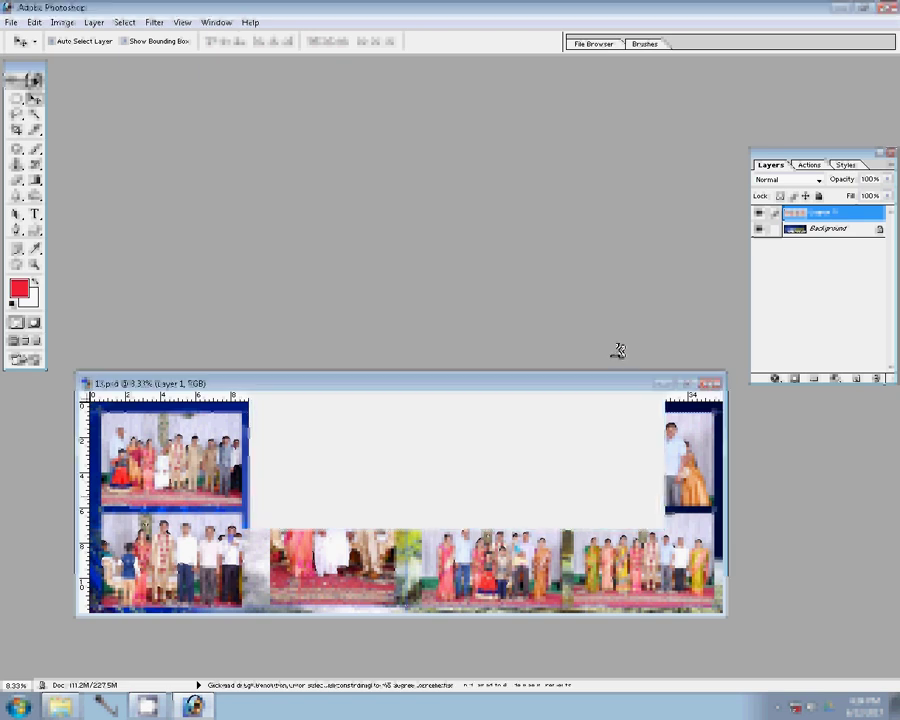